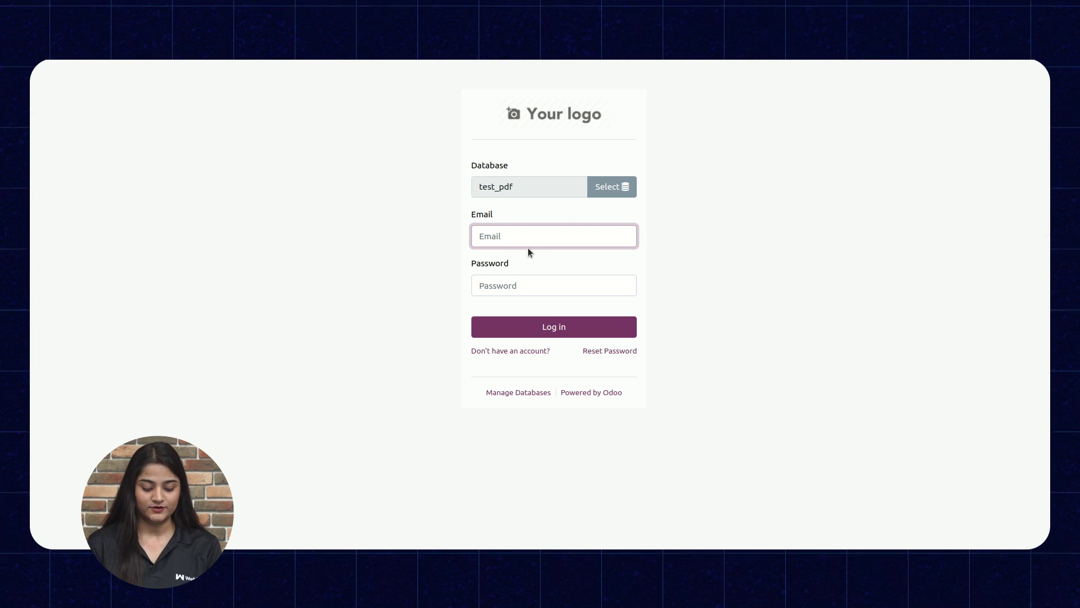
# Log in to the test_pdf database with the admin email and its password
pyautogui.write('admin')
pyautogui.press('Tab')
pyautogui.write('admin')
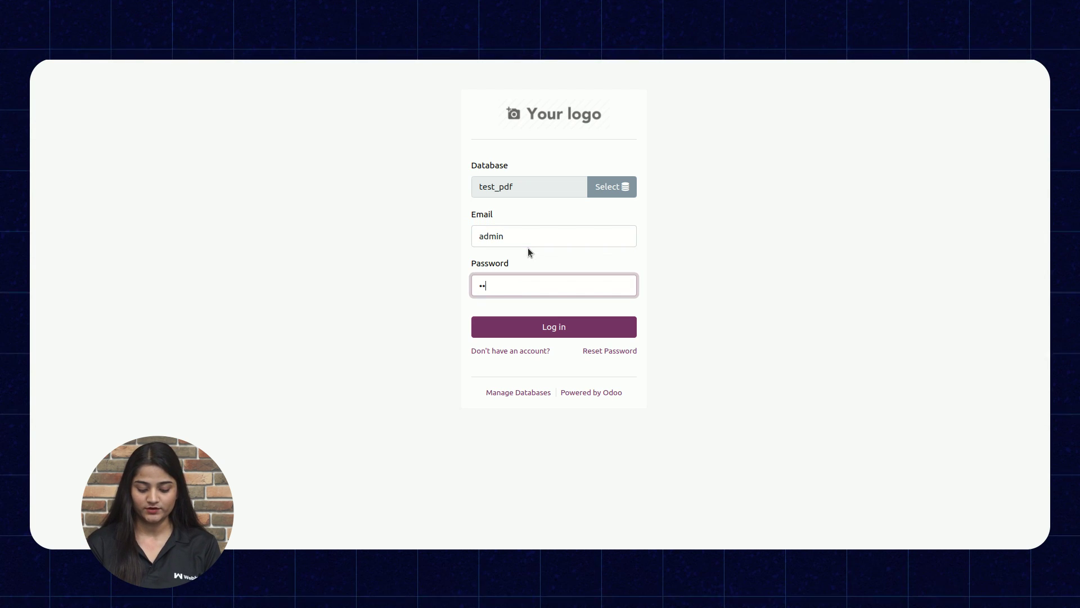
pyautogui.click(573, 331)
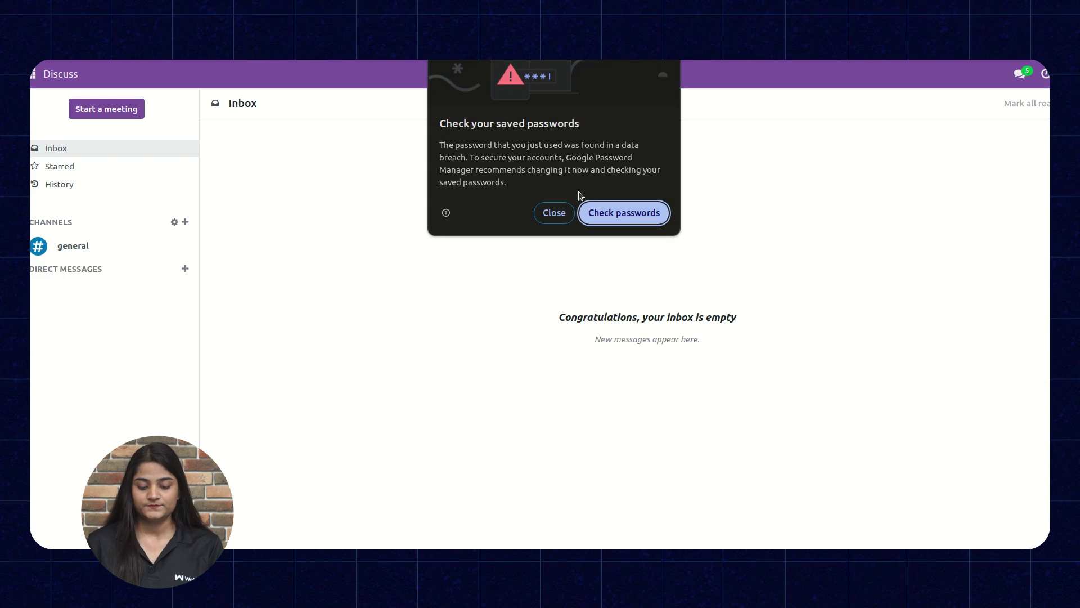
# Dismiss the browser password warning and go to the Invoicing app
pyautogui.click(554, 212)
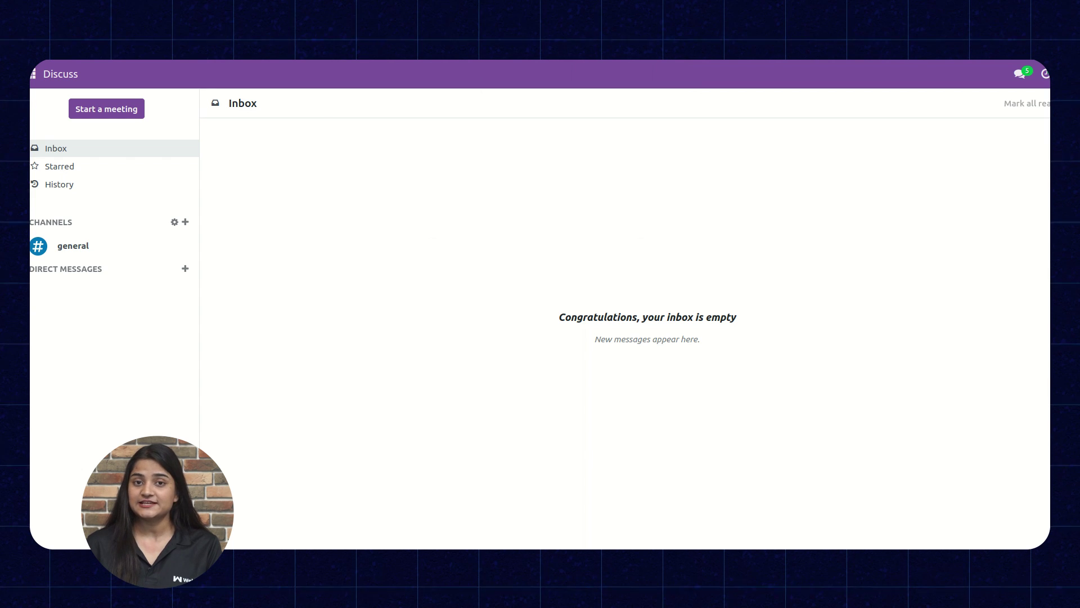
pyautogui.click(35, 76)
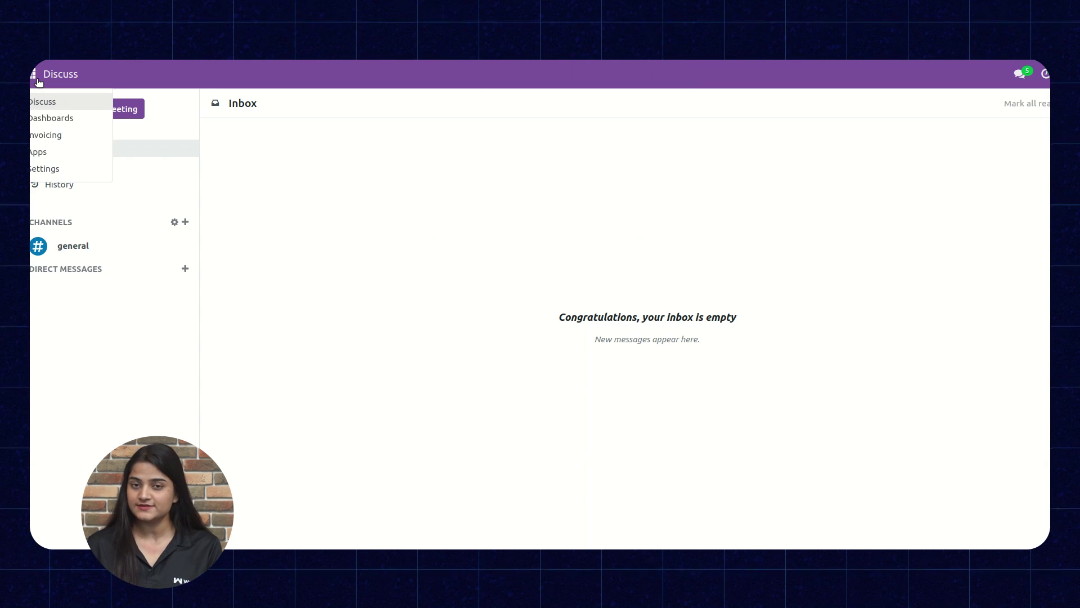
pyautogui.click(59, 140)
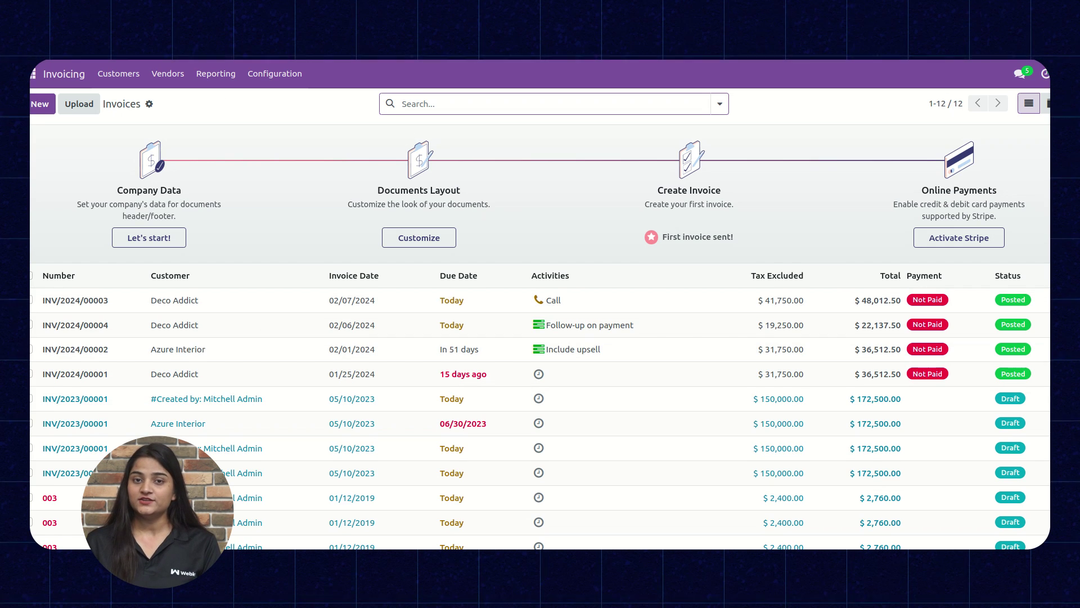
# Upload Invoice 1.pdf from the OCR PDF folder as a new draft invoice
pyautogui.click(79, 104)
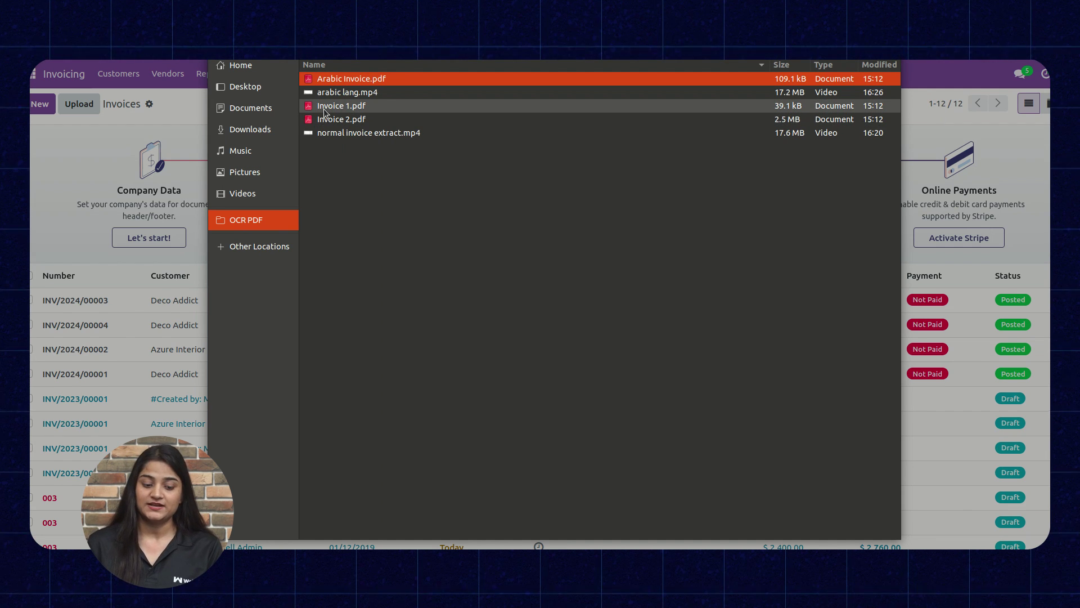
pyautogui.click(323, 109)
pyautogui.press('Return')
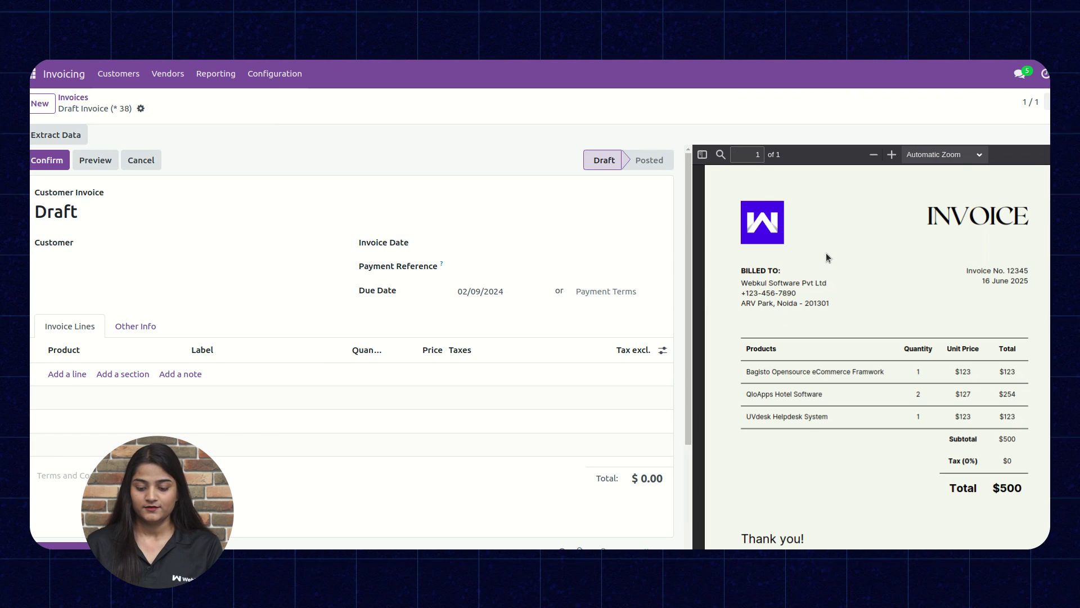
# Run Extract Data on Invoice 1's PDF to get JSON with USD currency and date 2025-06-16
pyautogui.scroll(-4, 825, 258)
pyautogui.scroll(5, 826, 257)
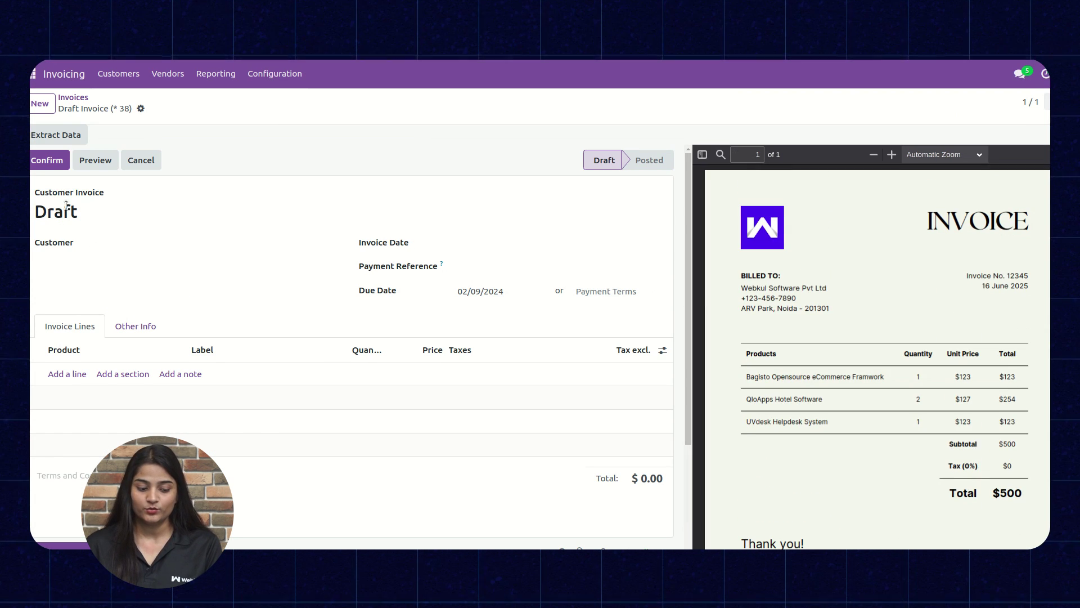
pyautogui.click(57, 137)
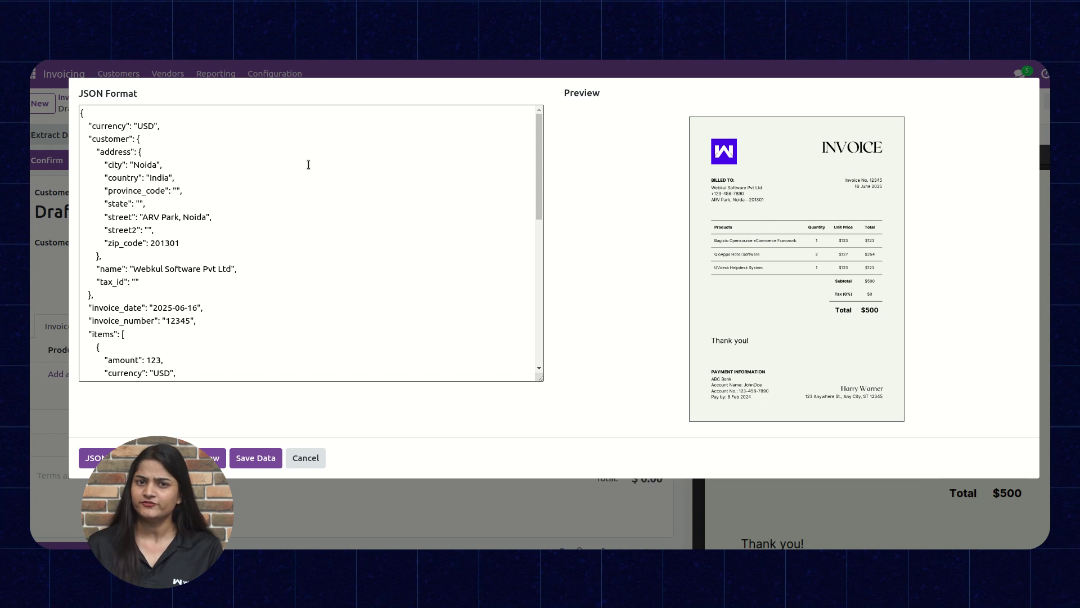
# Review the extracted data as JSON and an HTML table, then save the three lines totalling $575.00
pyautogui.rightClick(90, 459)
pyautogui.press('Escape')
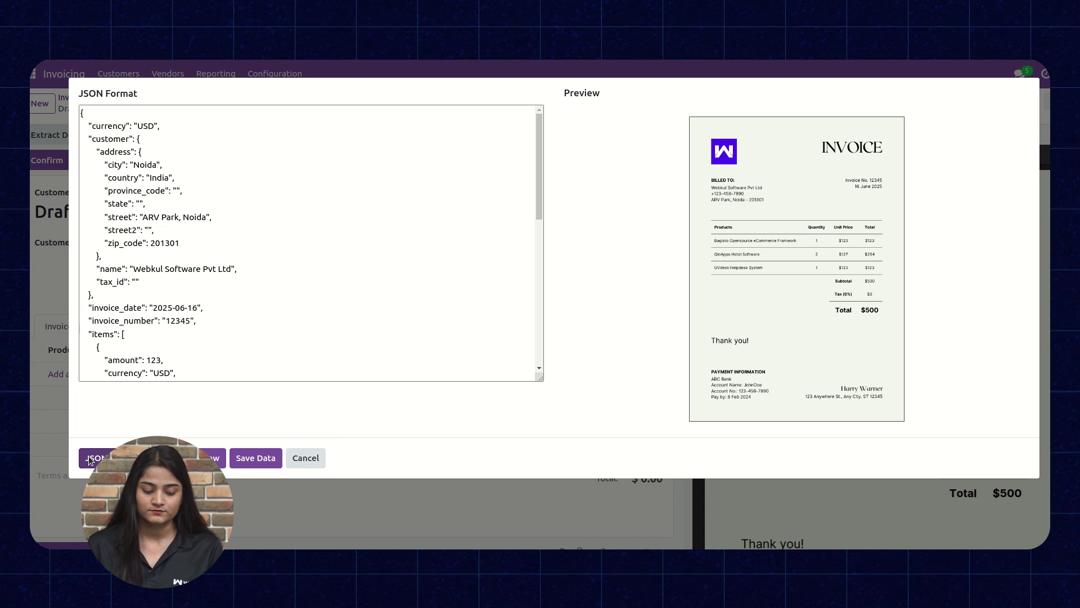
pyautogui.click(90, 458)
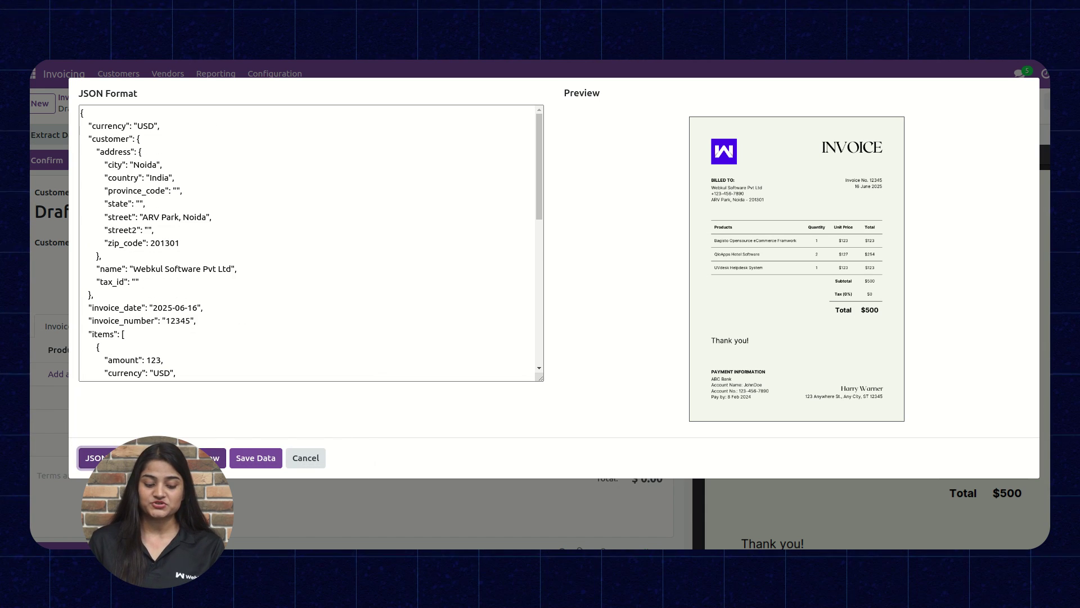
pyautogui.click(147, 457)
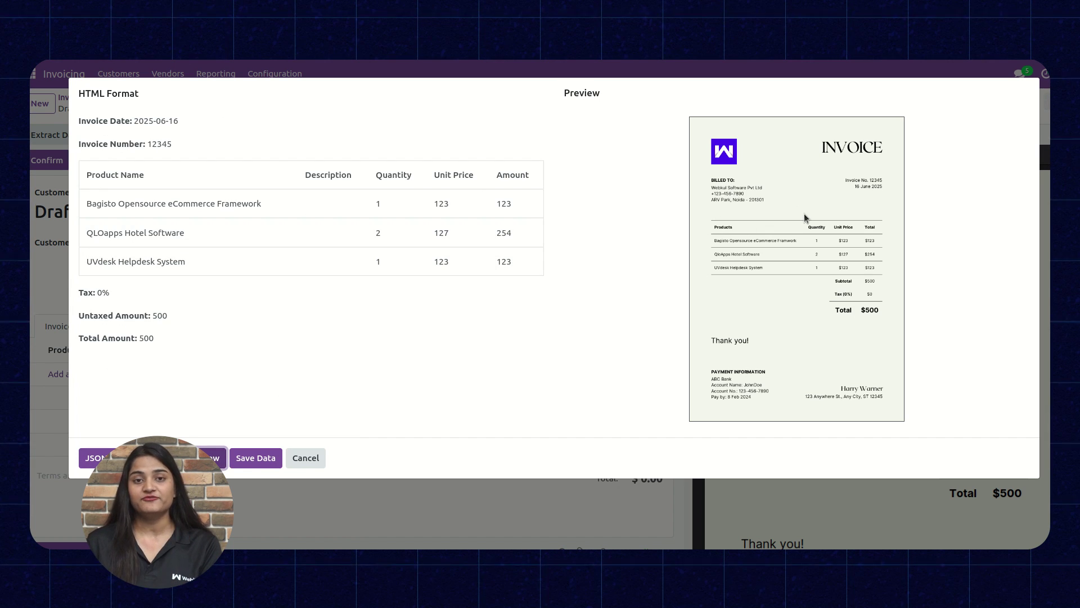
pyautogui.click(737, 262)
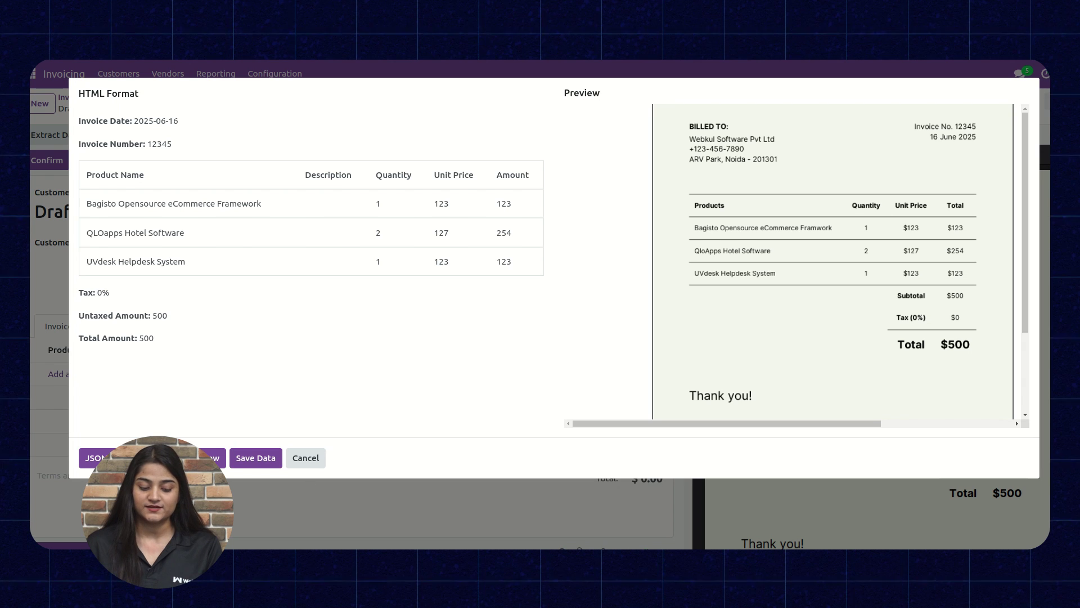
pyautogui.click(251, 460)
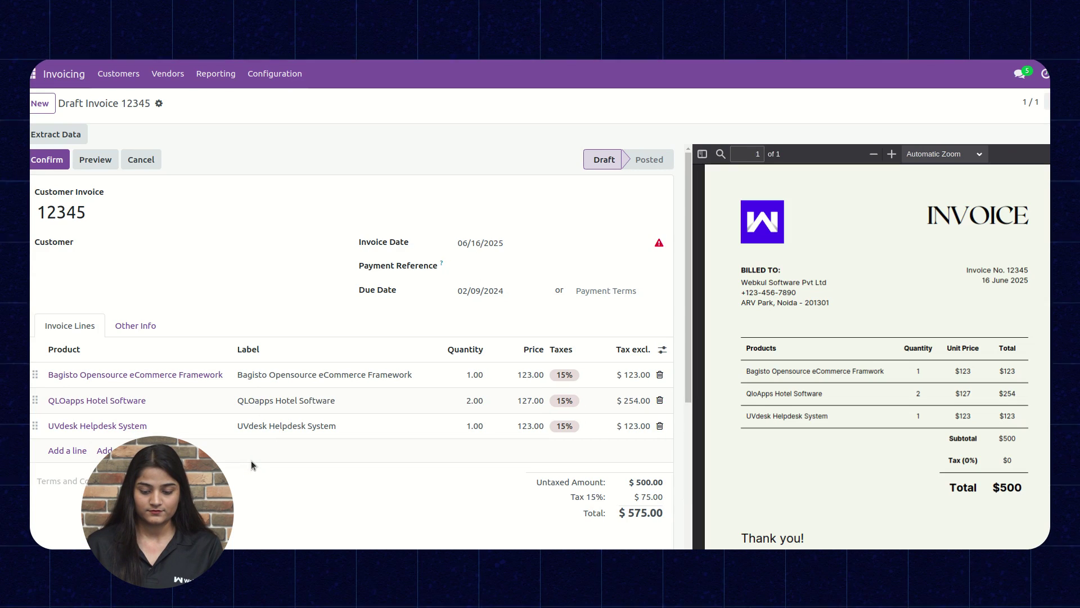
# Choose Azure Interior as the customer on draft invoice 12345
pyautogui.click(113, 243)
pyautogui.rightClick(126, 262)
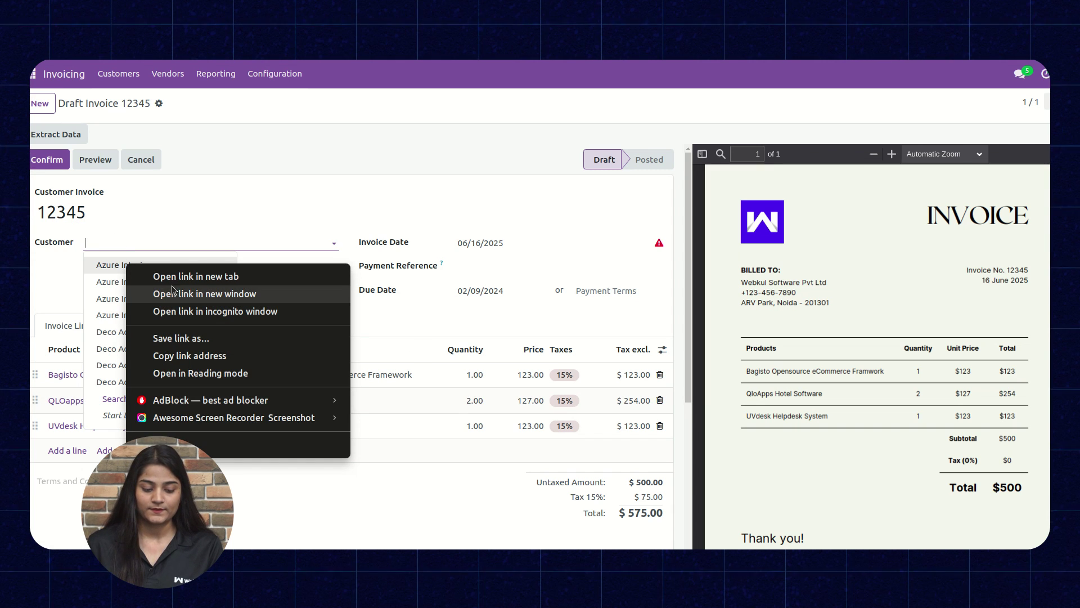
pyautogui.click(104, 259)
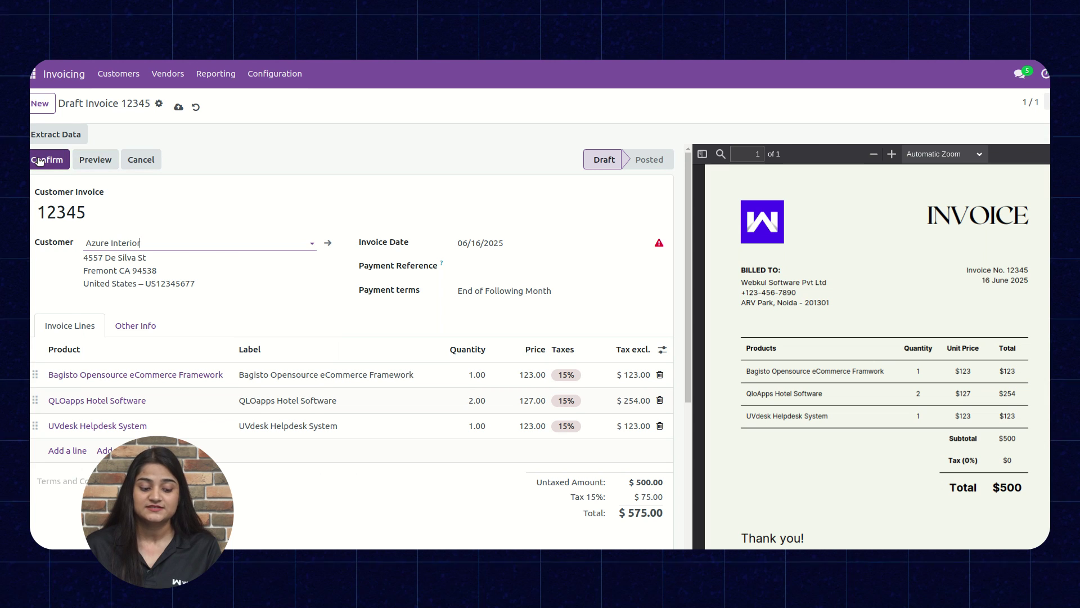
# Look over invoice 12345 ($575.00) in the customer portal preview
pyautogui.click(95, 160)
pyautogui.scroll(-8, 588, 298)
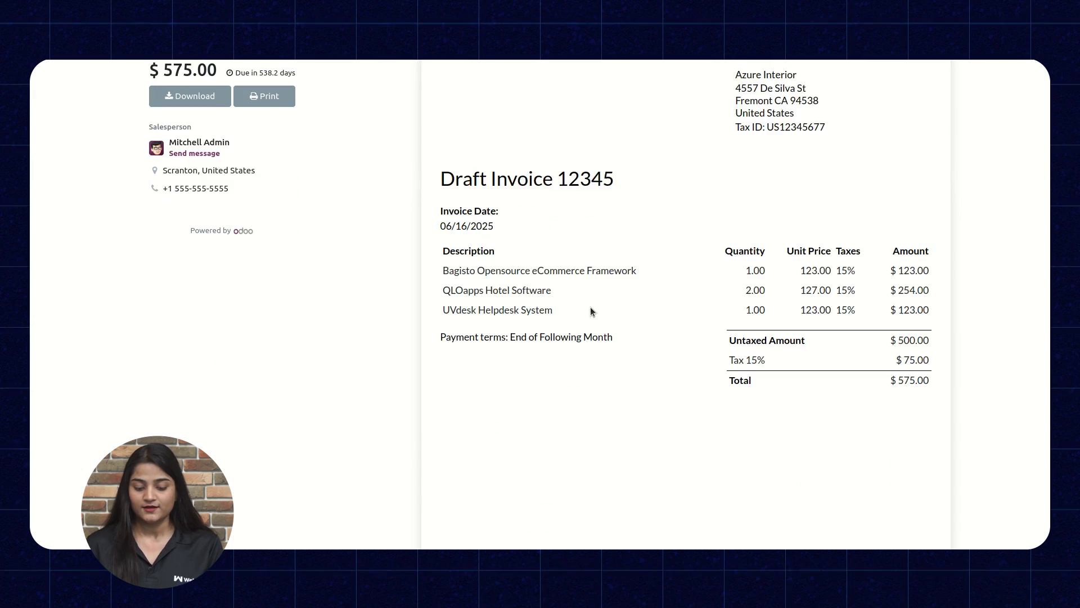
pyautogui.scroll(8, 590, 311)
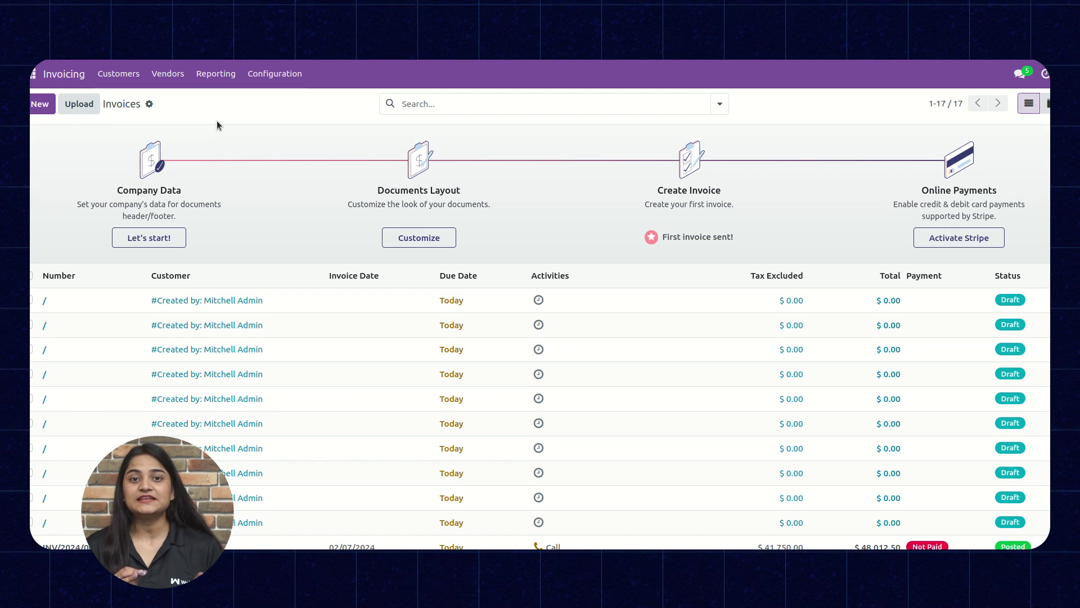
# Upload new Arabic Invoice.pdf to create a new empty draft invoice
pyautogui.click(78, 103)
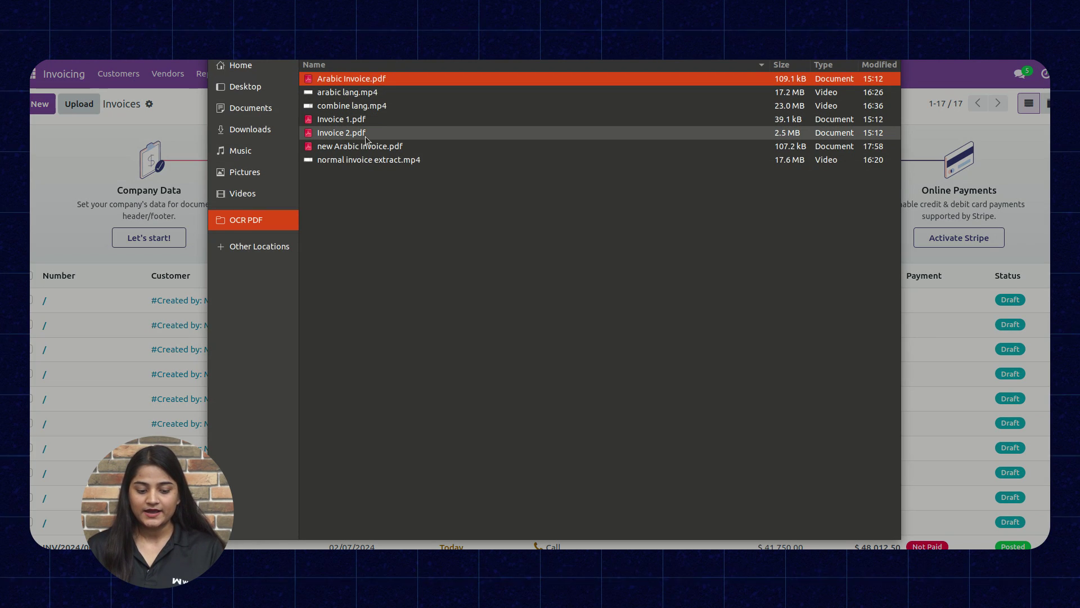
pyautogui.click(366, 145)
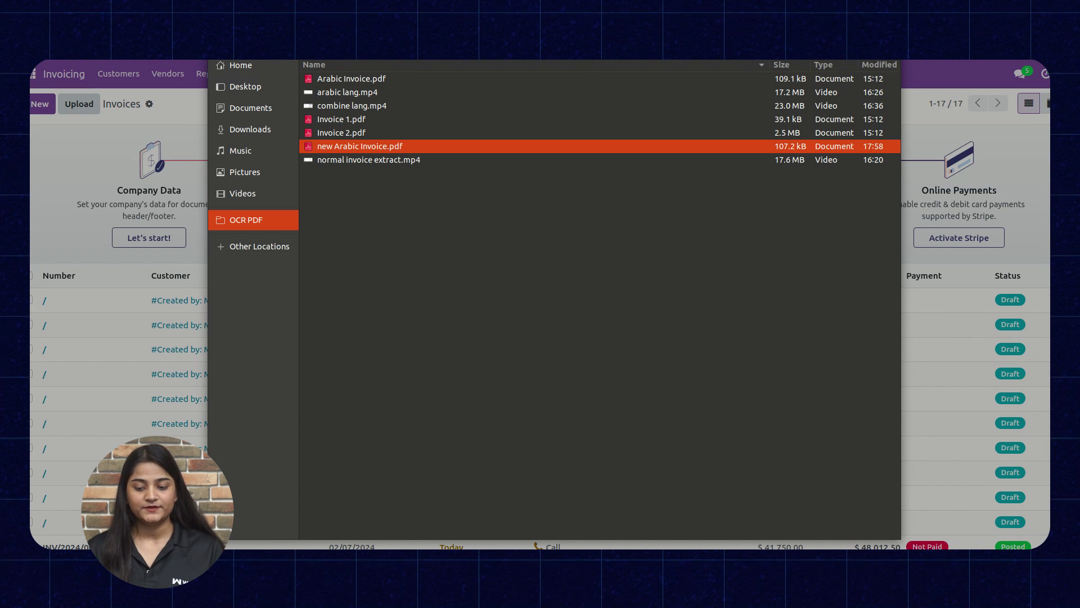
pyautogui.press('Return')
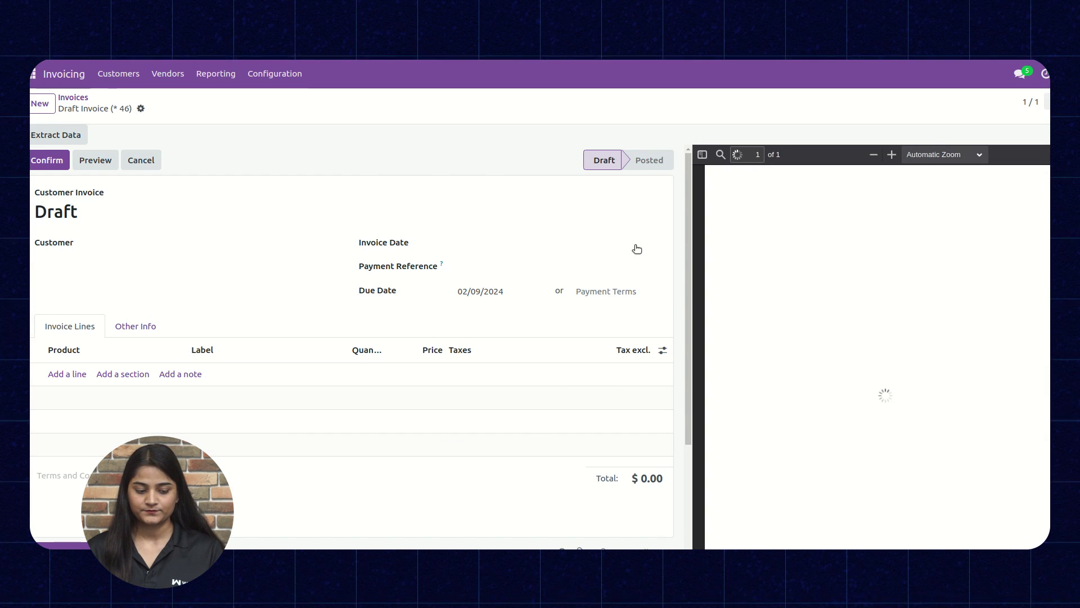
pyautogui.scroll(-1, 941, 340)
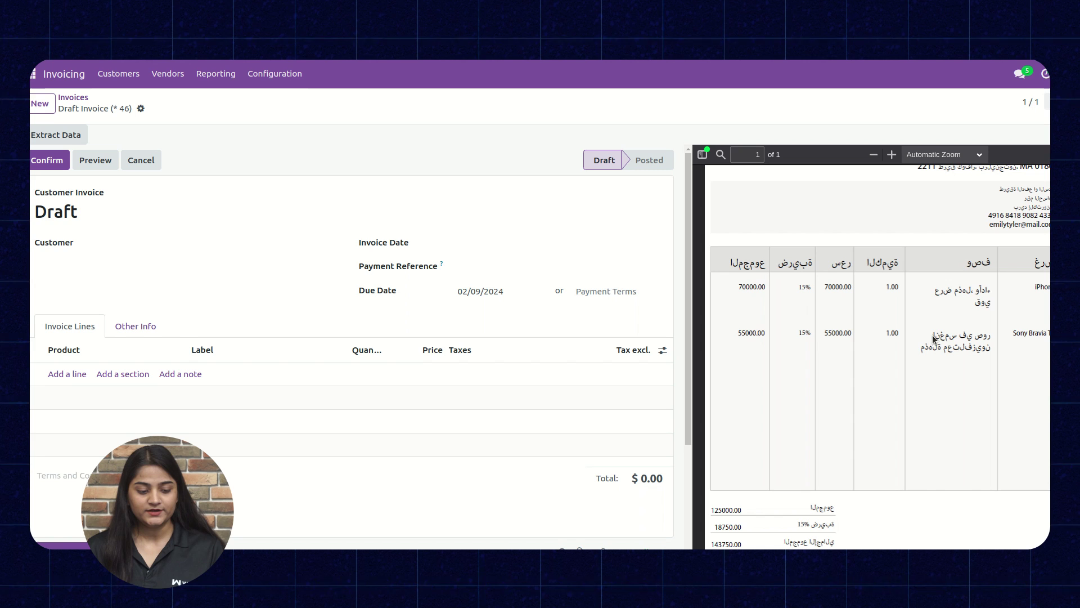
# Extract and save the iPhone $70,000 and Sony Bravia TV $55,000 lines with 15% tax
pyautogui.click(41, 138)
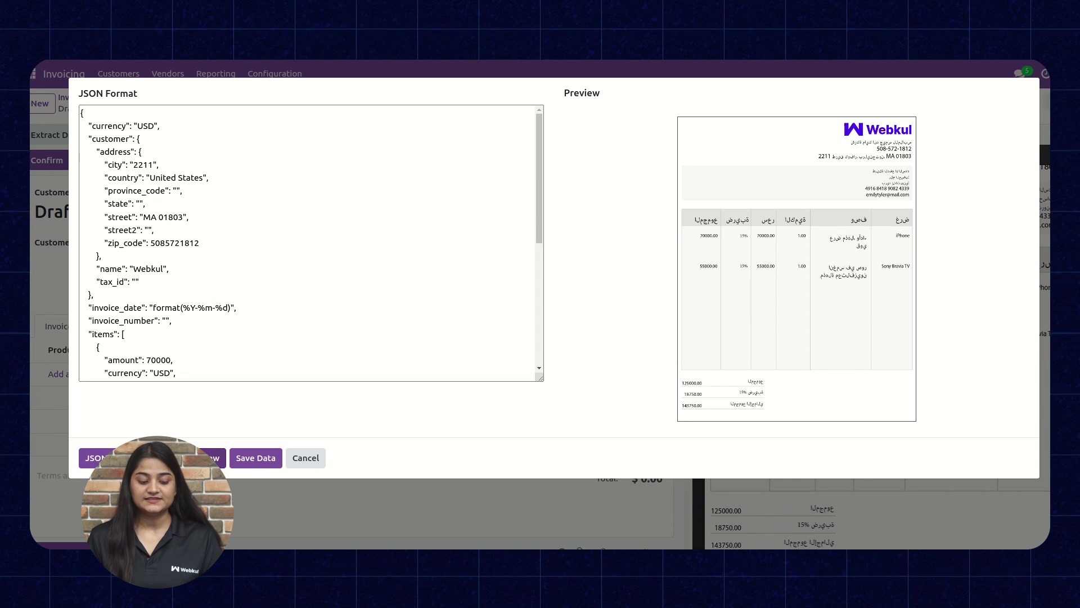
pyautogui.click(211, 457)
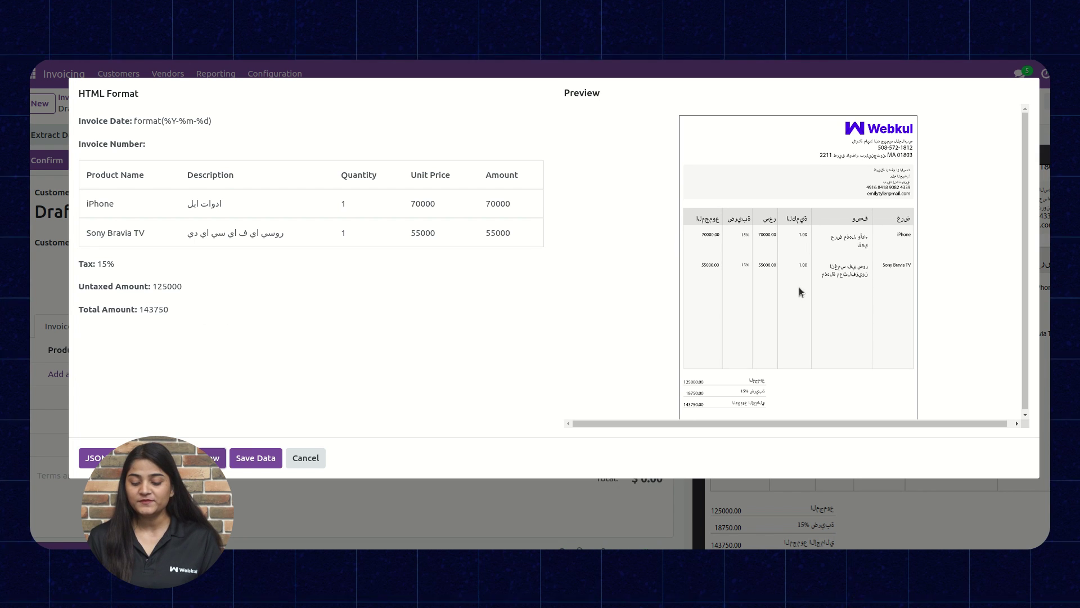
pyautogui.scroll(3, 799, 288)
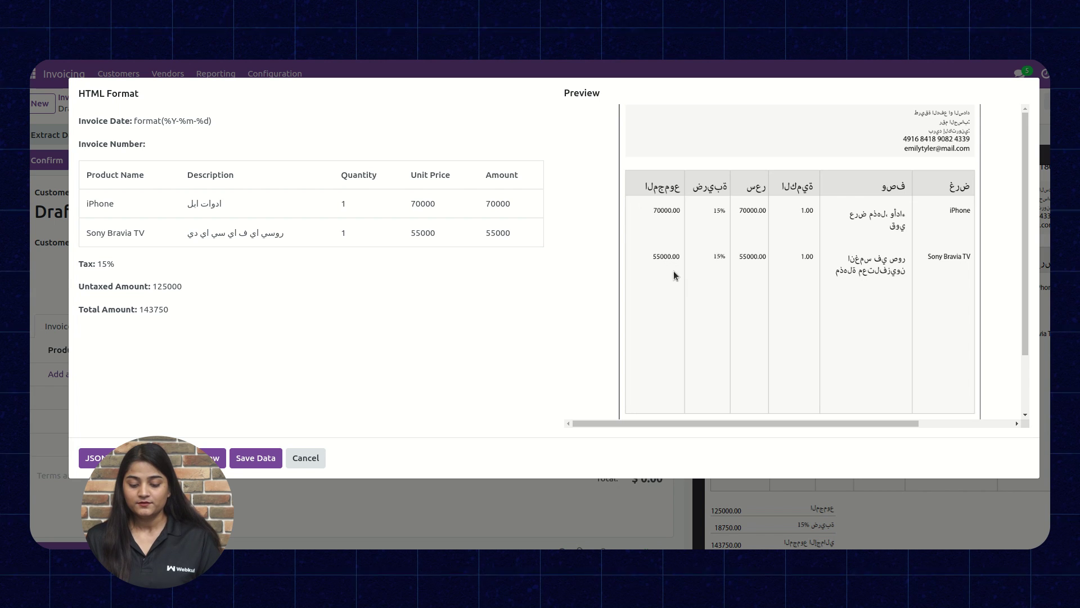
pyautogui.moveTo(673, 271); pyautogui.dragTo(680, 156)
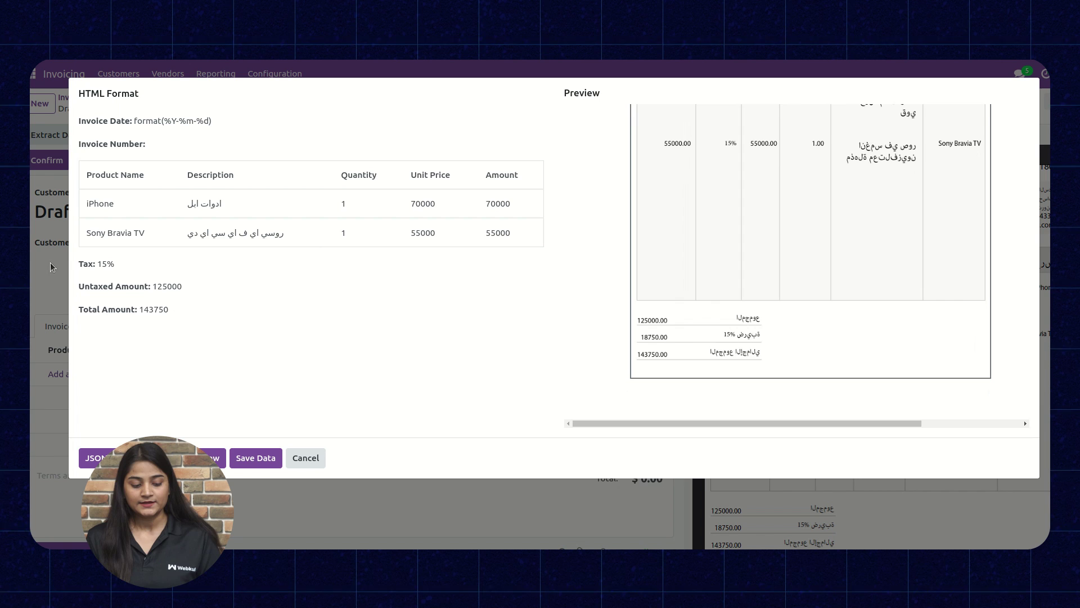
pyautogui.click(263, 457)
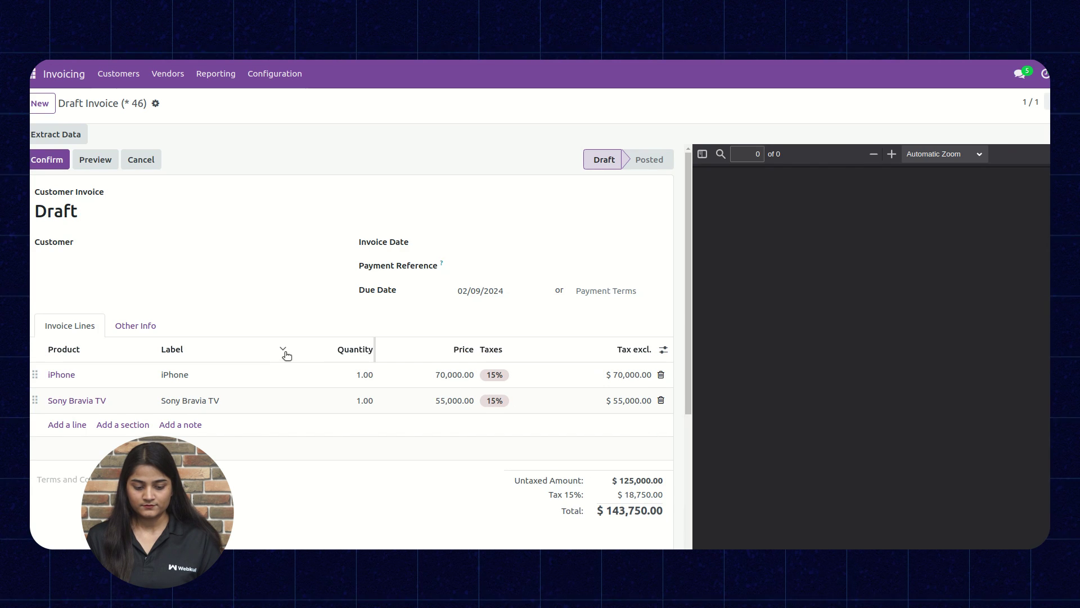
# Review the $143,750.00 Arabic invoice in the portal preview, then return to the invoice list
pyautogui.scroll(-5, 283, 352)
pyautogui.scroll(4, 287, 351)
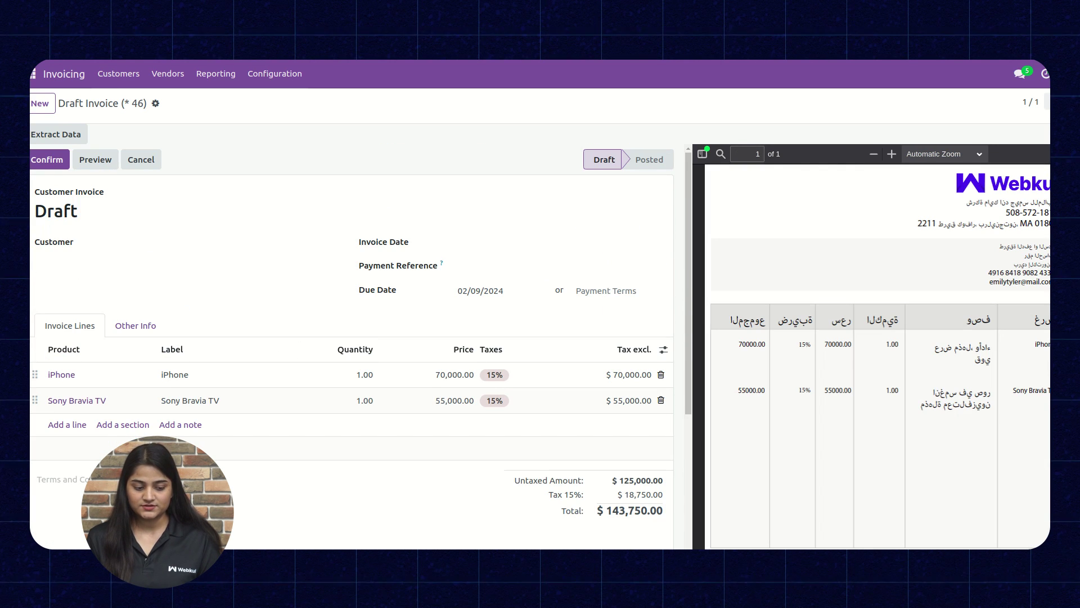
pyautogui.click(107, 164)
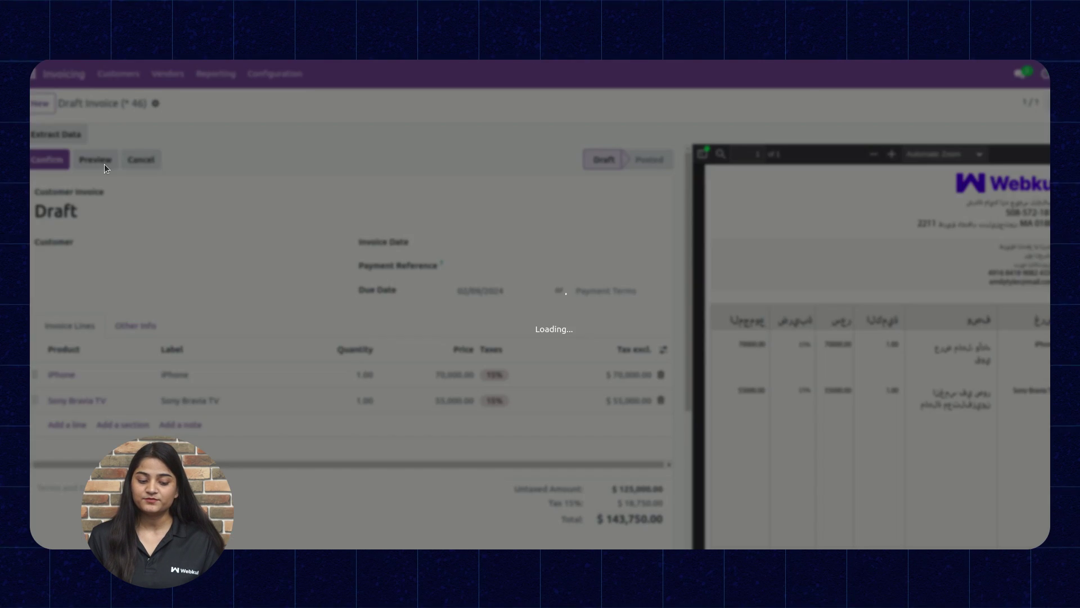
pyautogui.scroll(-3, 448, 186)
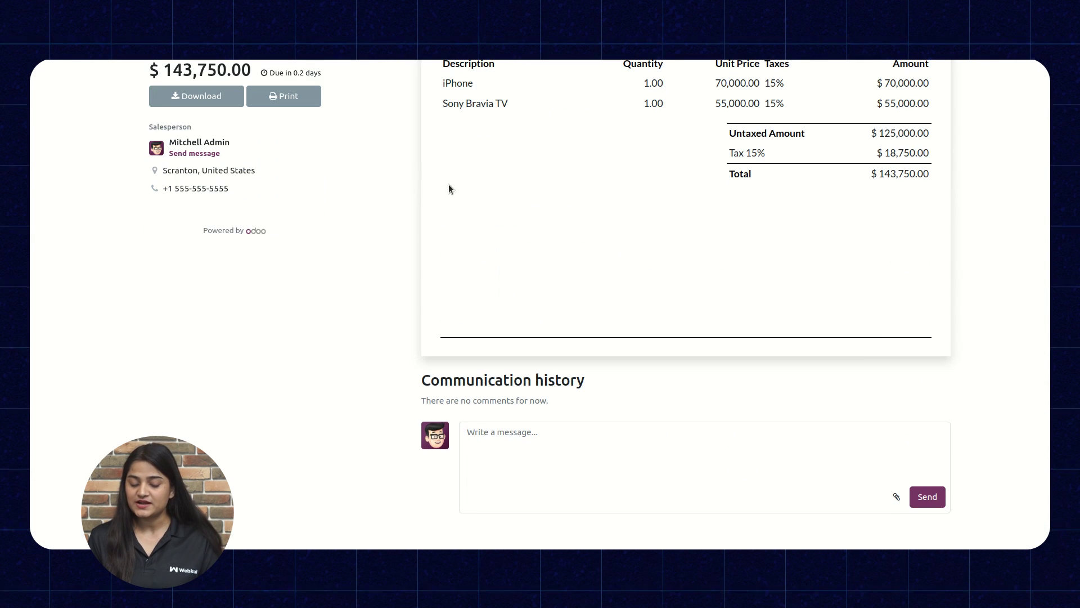
pyautogui.scroll(5, 448, 185)
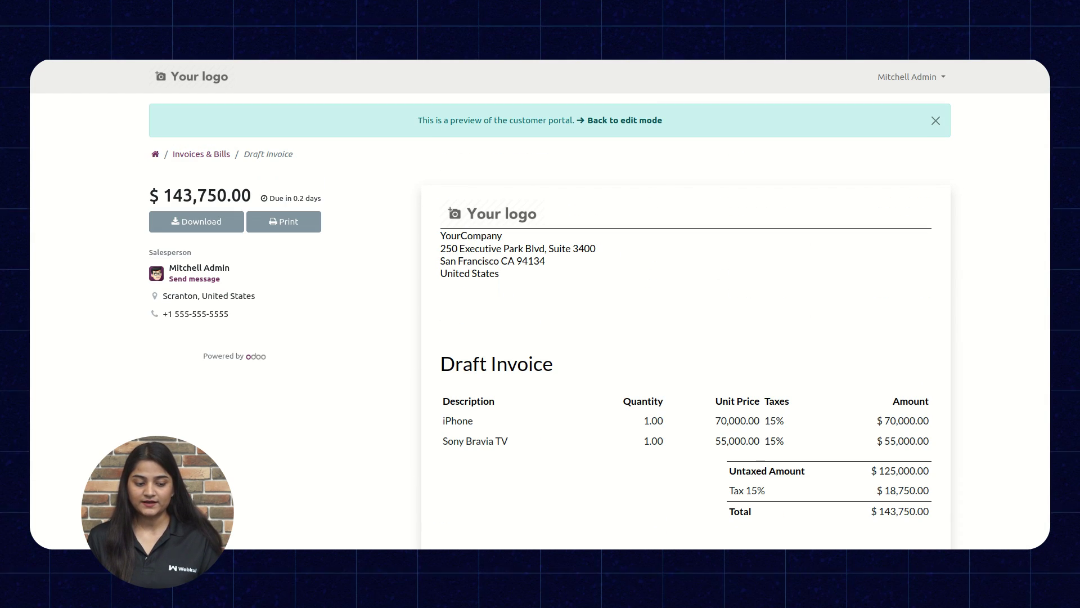
pyautogui.click(624, 119)
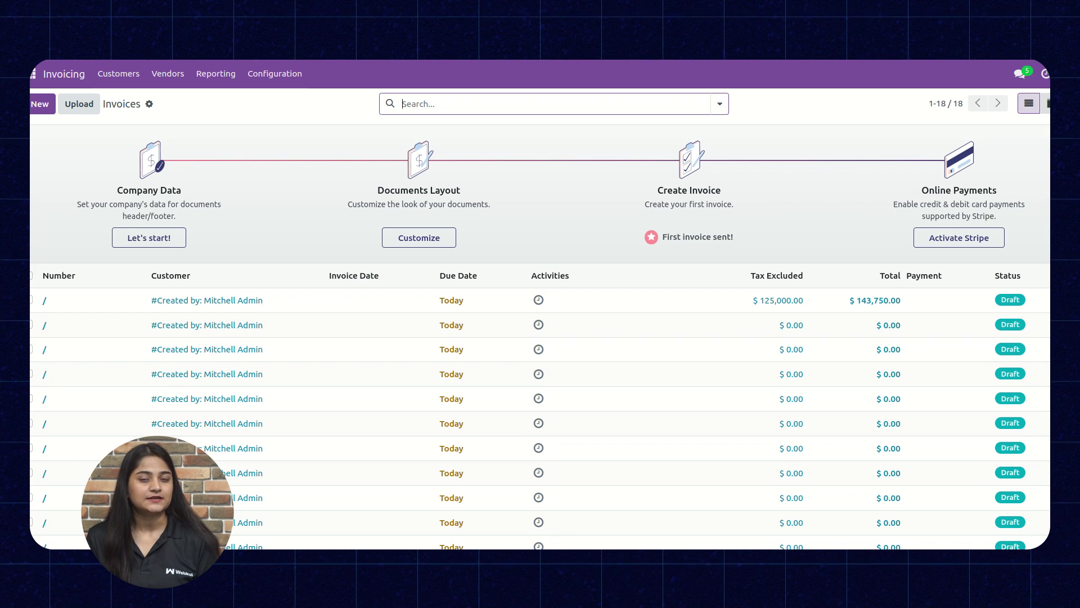
# Upload Arabic Invoice.pdf, Invoice 1.pdf, Invoice 2.pdf and new Arabic Invoice.pdf together
pyautogui.click(78, 104)
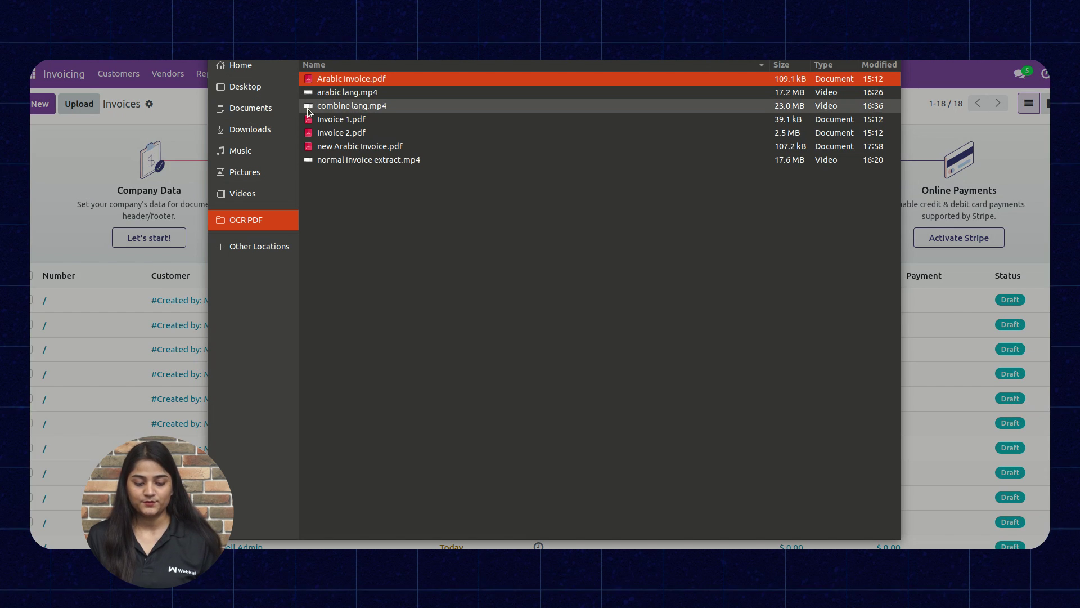
pyautogui.keyDown('ctrl'); pyautogui.click(315, 120); pyautogui.keyUp('ctrl')
pyautogui.keyDown('ctrl'); pyautogui.click(317, 132); pyautogui.keyUp('ctrl')
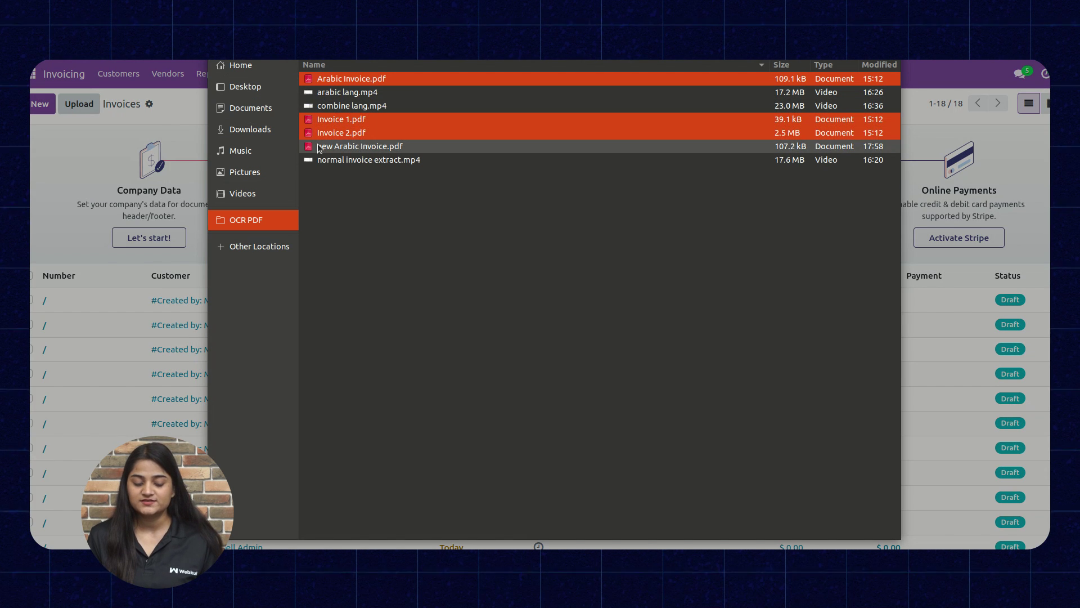
pyautogui.keyDown('ctrl'); pyautogui.click(319, 148); pyautogui.keyUp('ctrl')
pyautogui.press('Return')
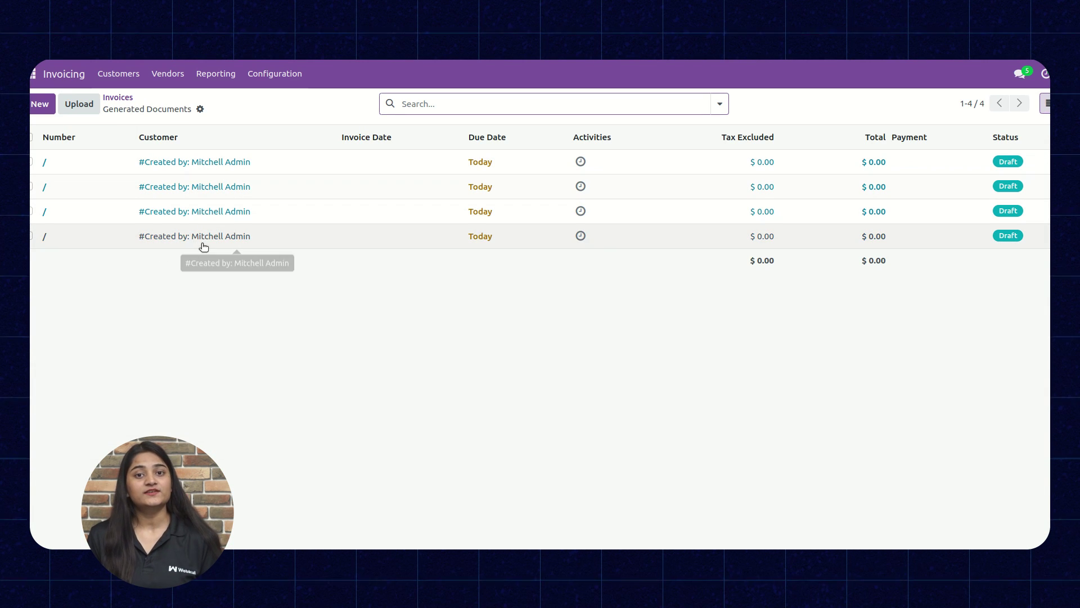
# Select all four generated invoices and run Extract Data to fill totals summing to $319,585.00
pyautogui.click(31, 138)
pyautogui.click(596, 107)
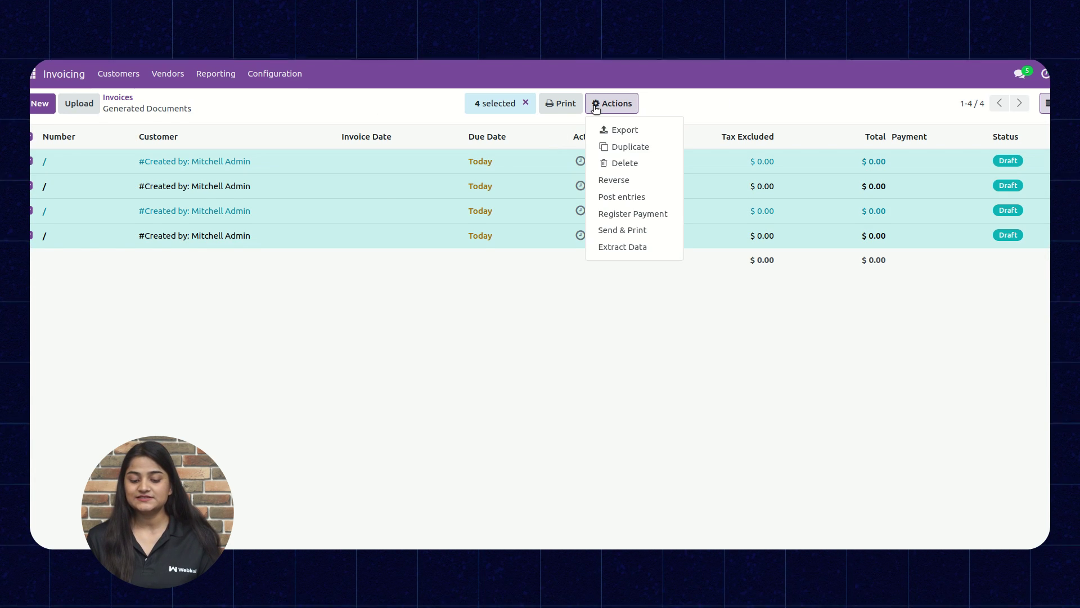
pyautogui.click(608, 247)
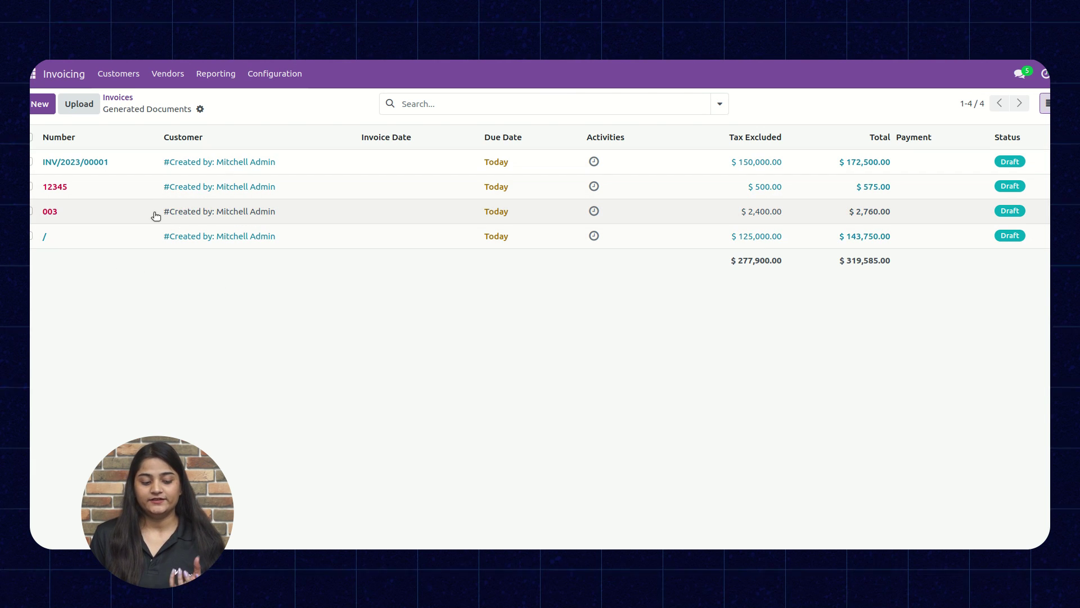
# Open draft INV/2023/00001 showing iPhone and Sony Bravia lines totalling $172,500.00
pyautogui.click(286, 165)
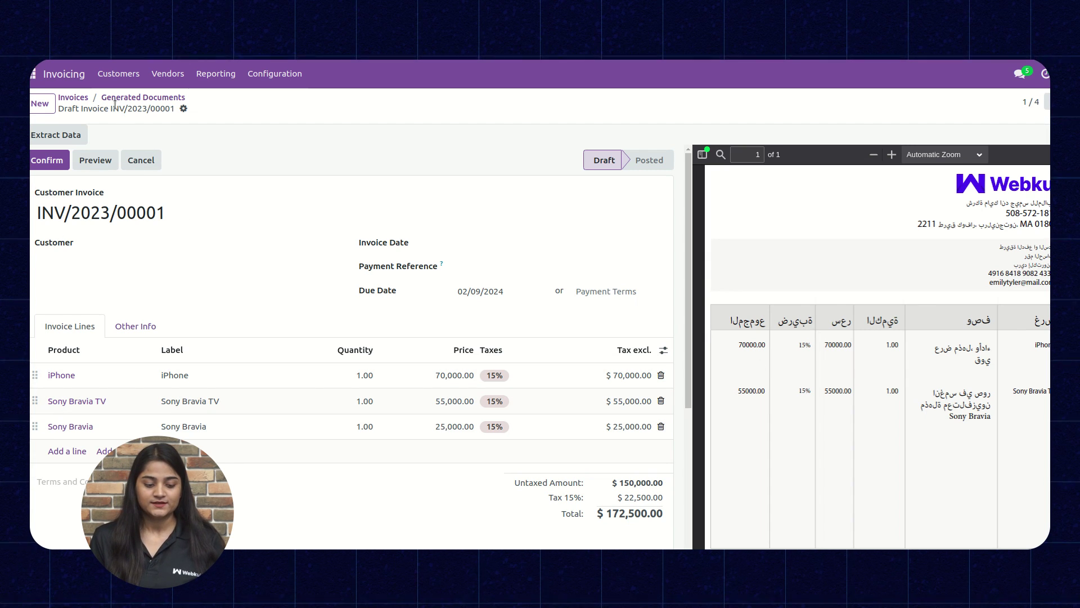
# Preview INV/2023/00001 in the customer portal with its three lines totalling $172,500.00
pyautogui.click(99, 160)
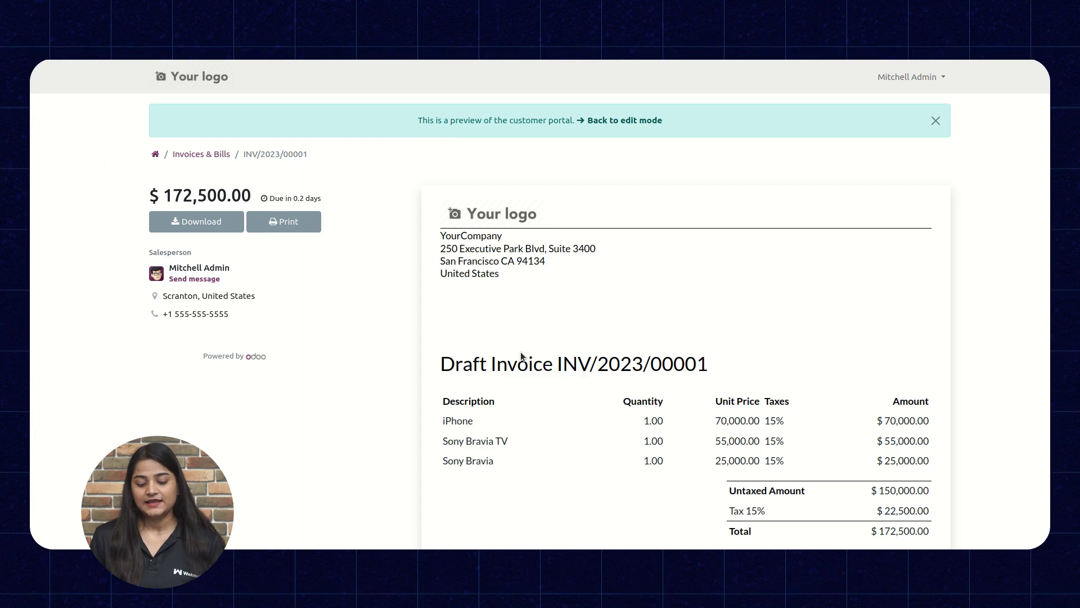